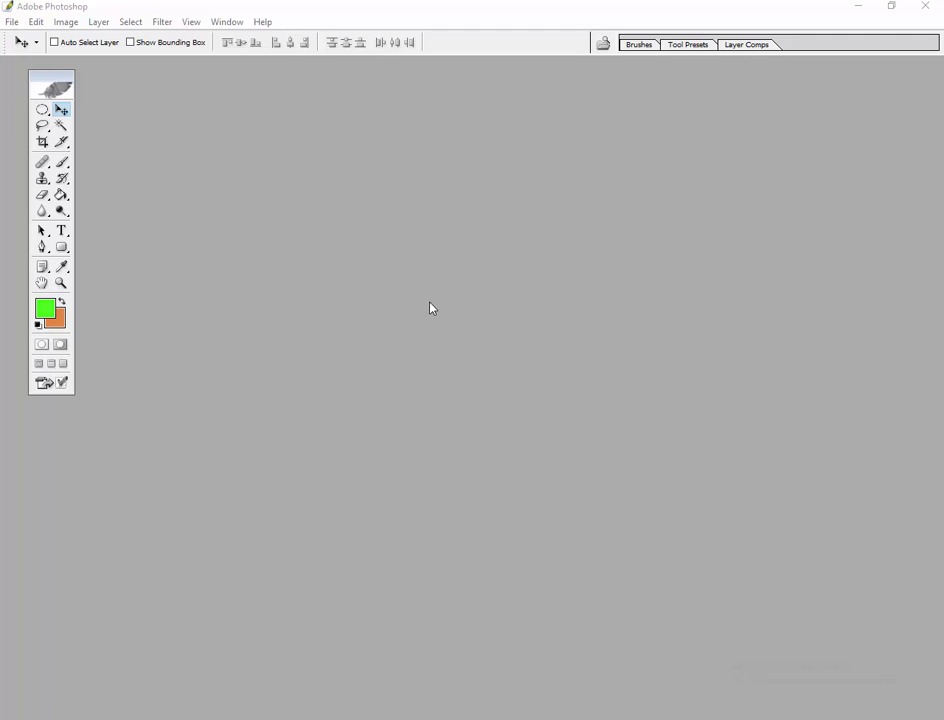
# - Open the photo SDC10295 from Image Folder, maximize its window and move the toolbox clear of the edge
pyautogui.click(11, 25)
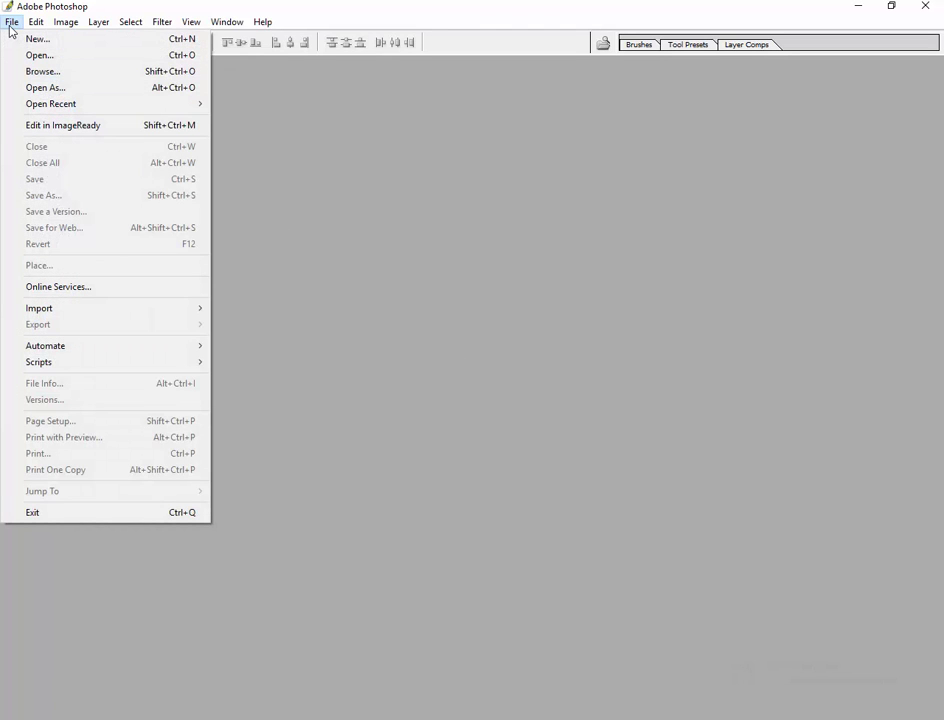
pyautogui.click(37, 55)
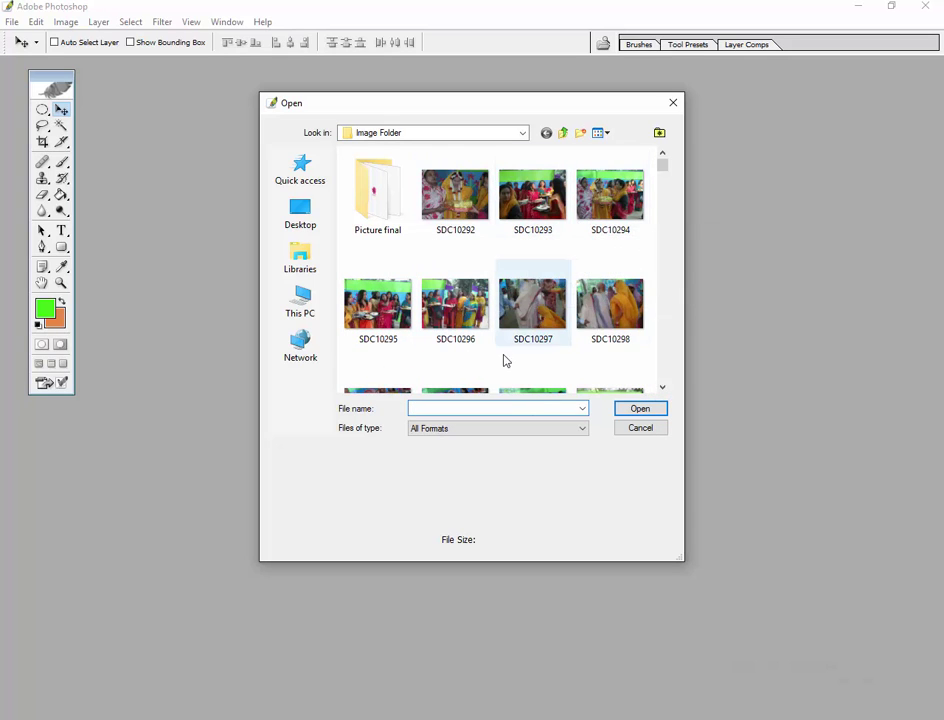
pyautogui.click(370, 320)
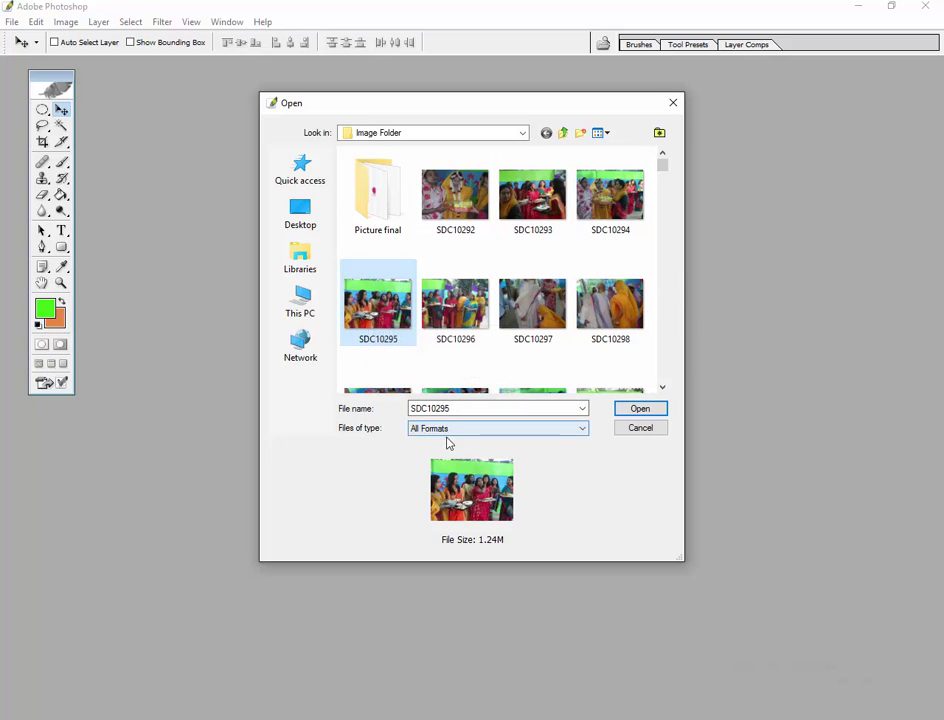
pyautogui.click(641, 409)
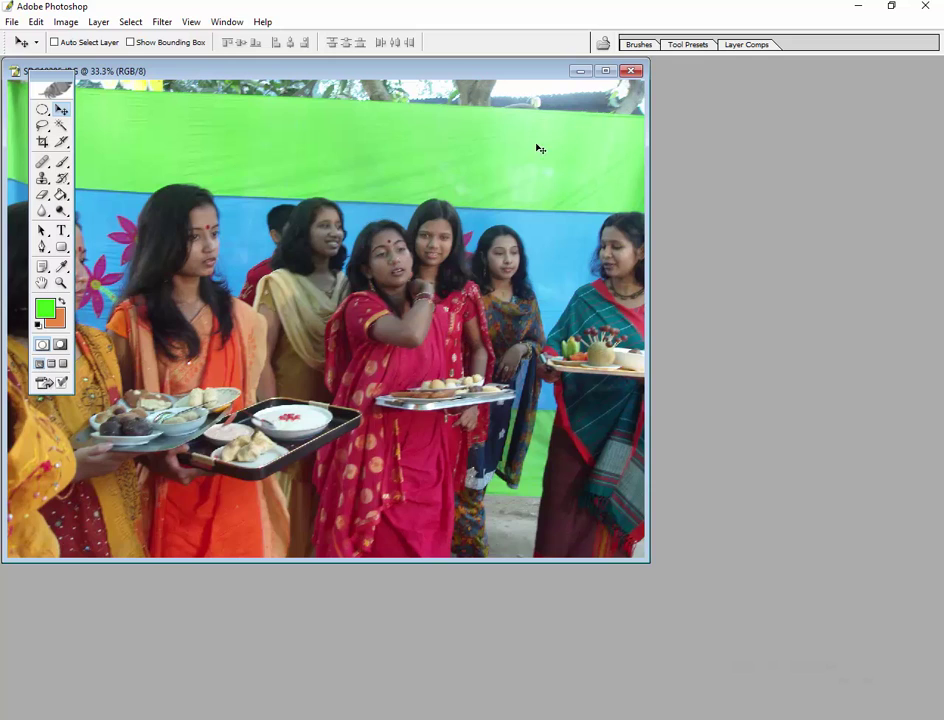
pyautogui.click(603, 76)
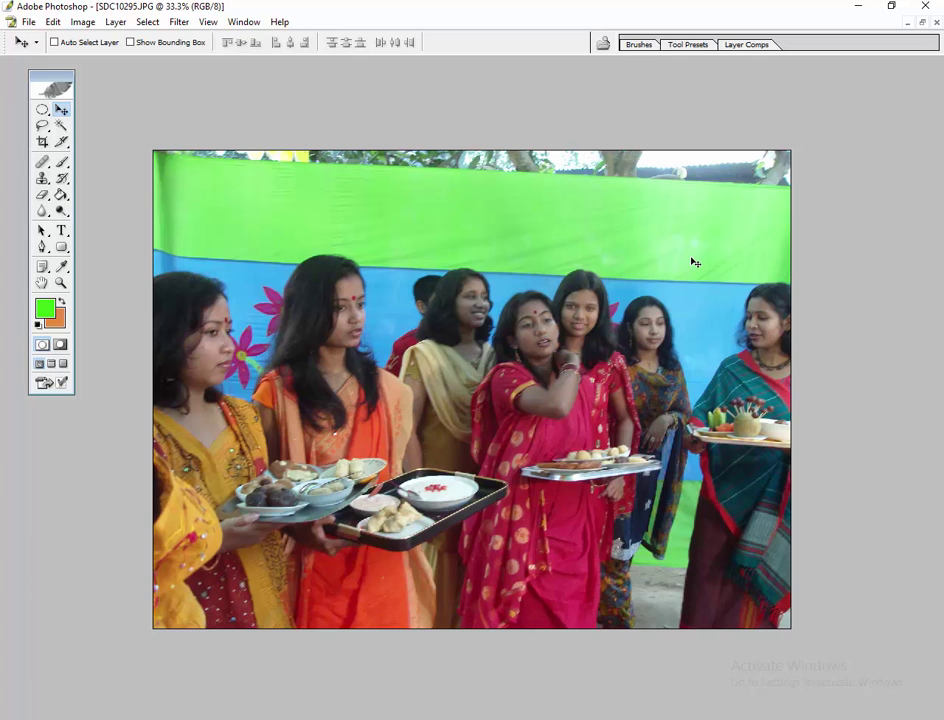
pyautogui.hotkey('ctrl', '+')
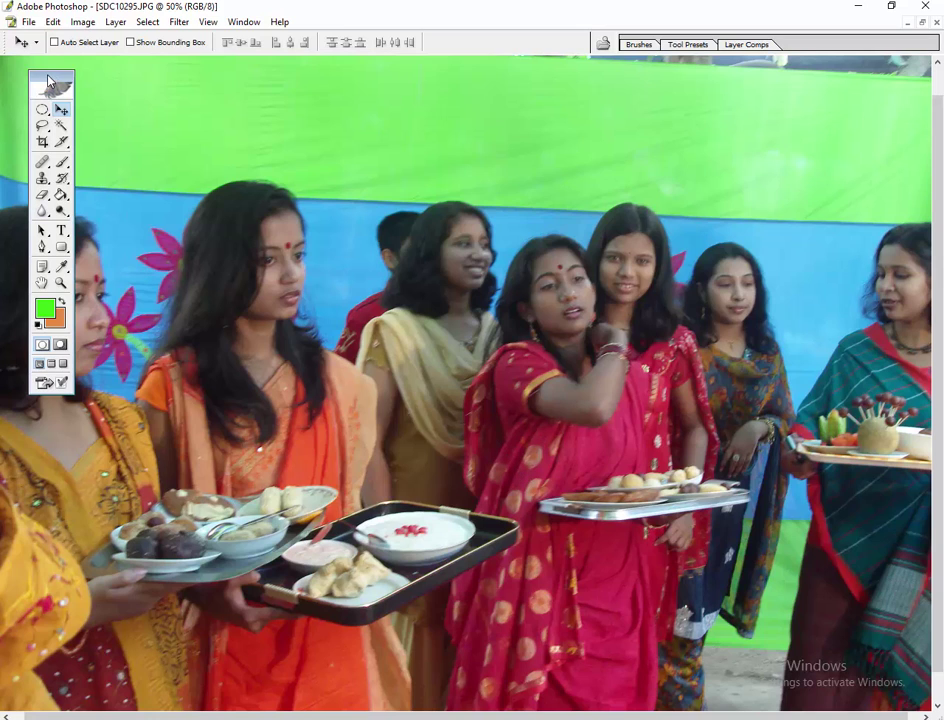
pyautogui.moveTo(50, 80); pyautogui.dragTo(83, 74)
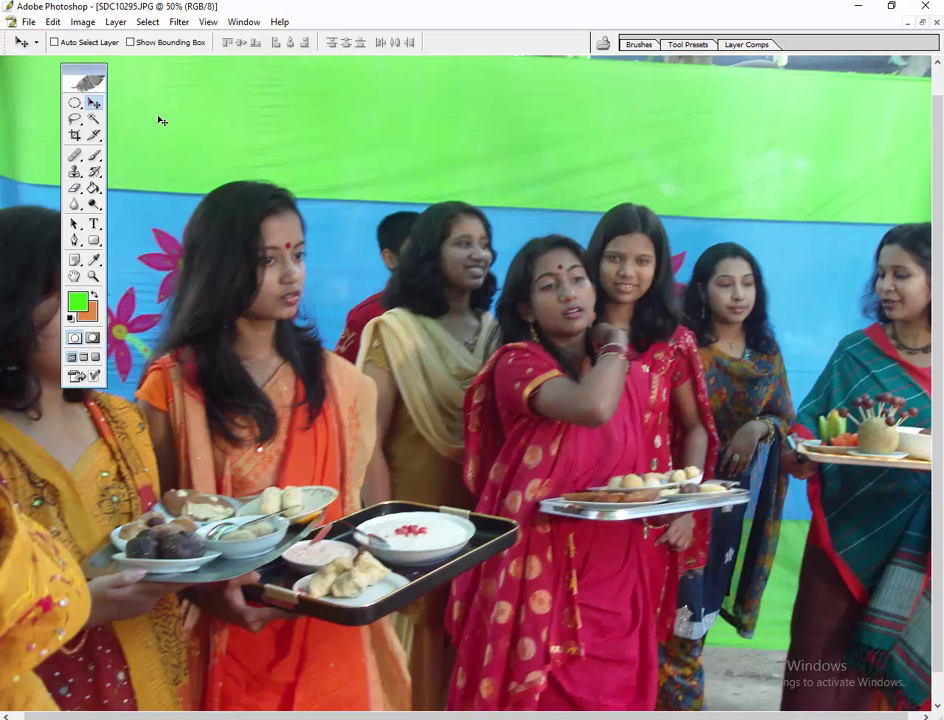
# - Replace the Elliptical Marquee with the Rectangular Marquee Tool, switching to the Horizontal Type Tool and back twice
pyautogui.rightClick(80, 108)
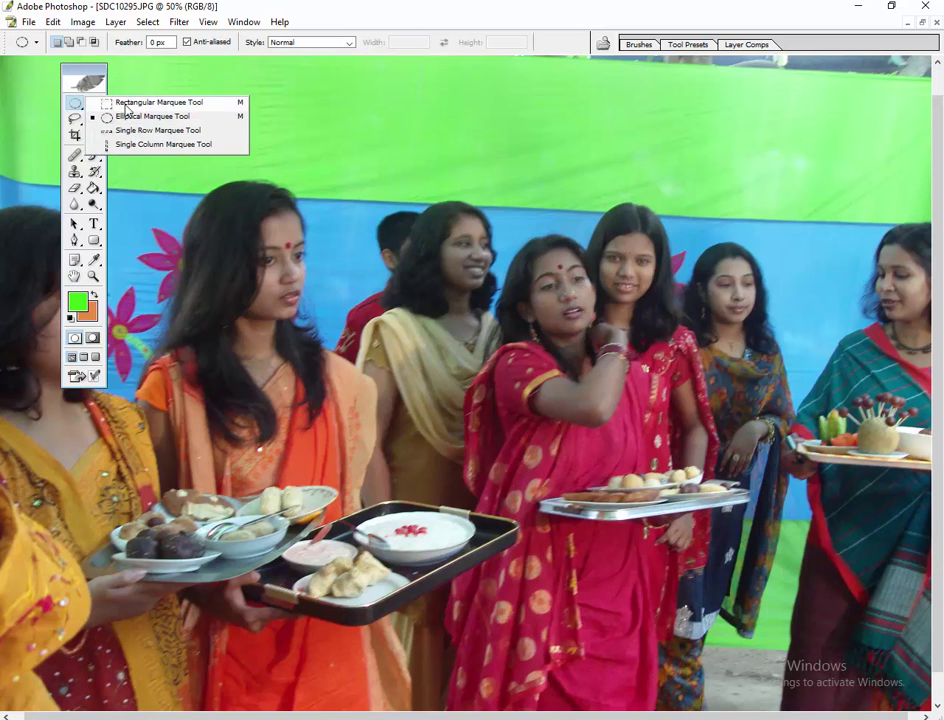
pyautogui.click(118, 105)
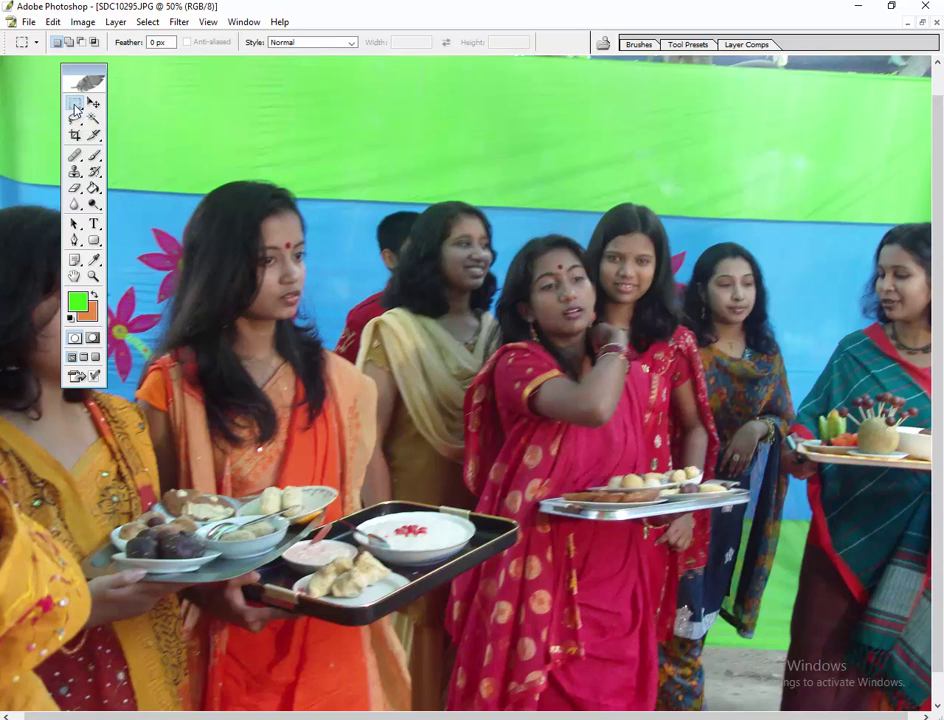
pyautogui.click(94, 226)
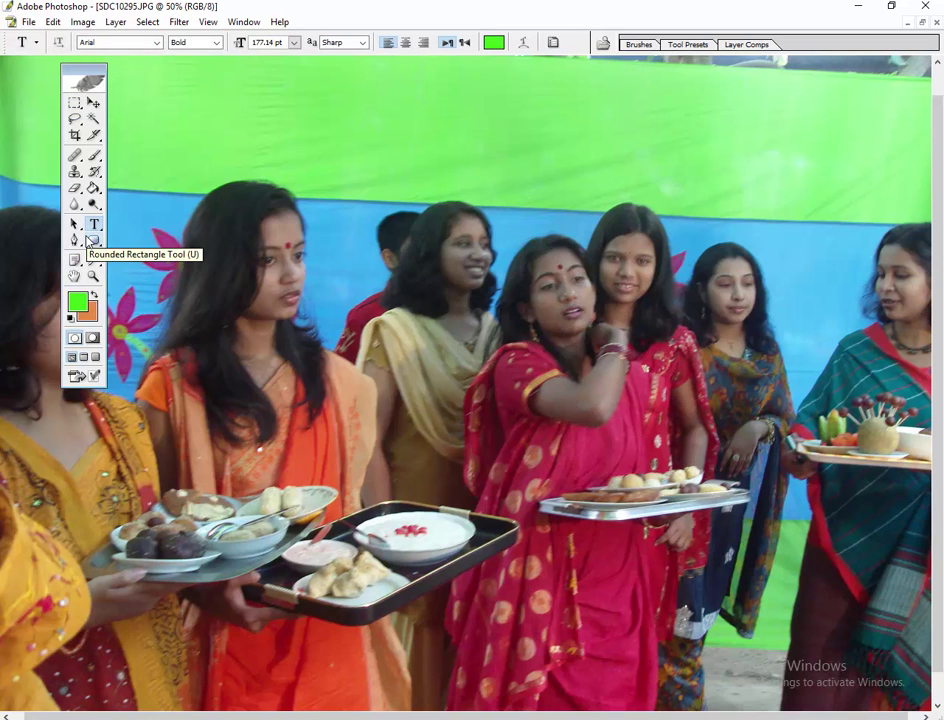
pyautogui.press('m')
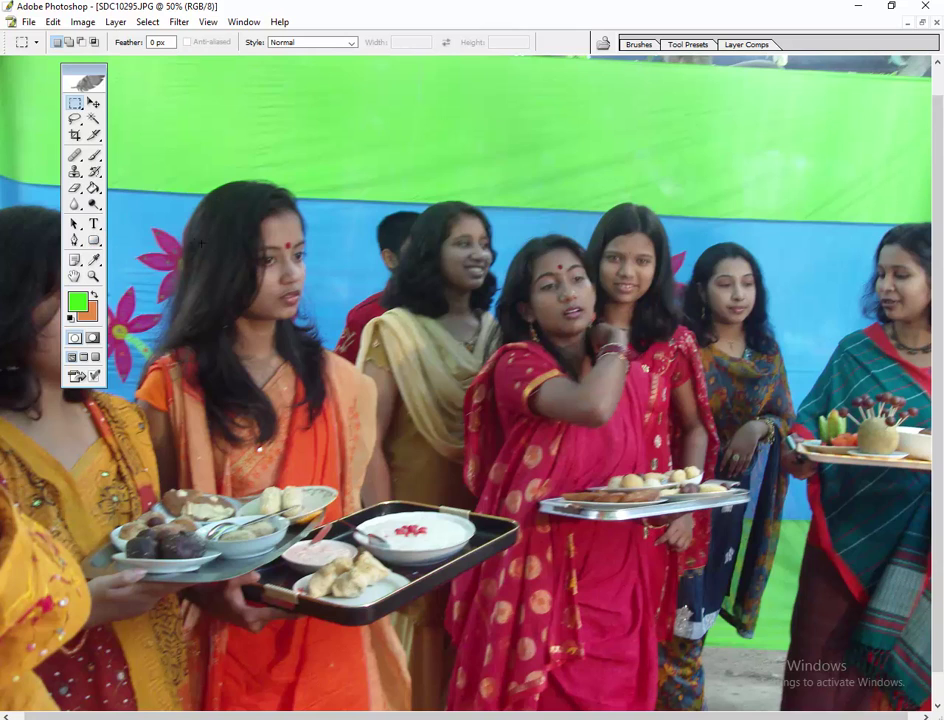
pyautogui.click(94, 225)
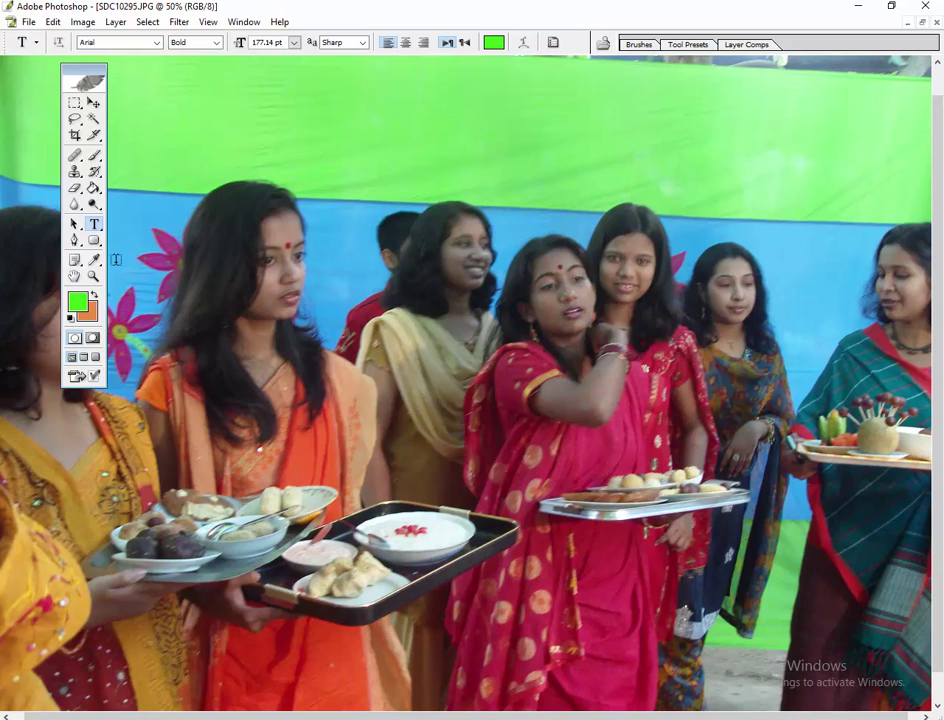
pyautogui.press('m')
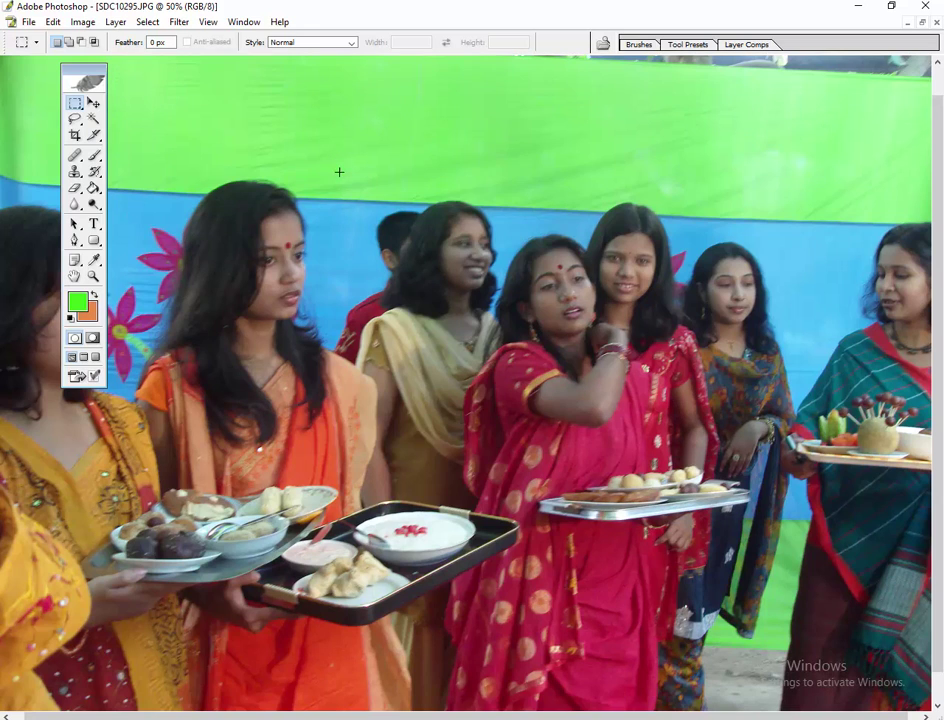
# - Select a large rectangle from the woman in orange to the woman in blue, discarding a smaller first selection
pyautogui.moveTo(538, 328); pyautogui.dragTo(795, 404)
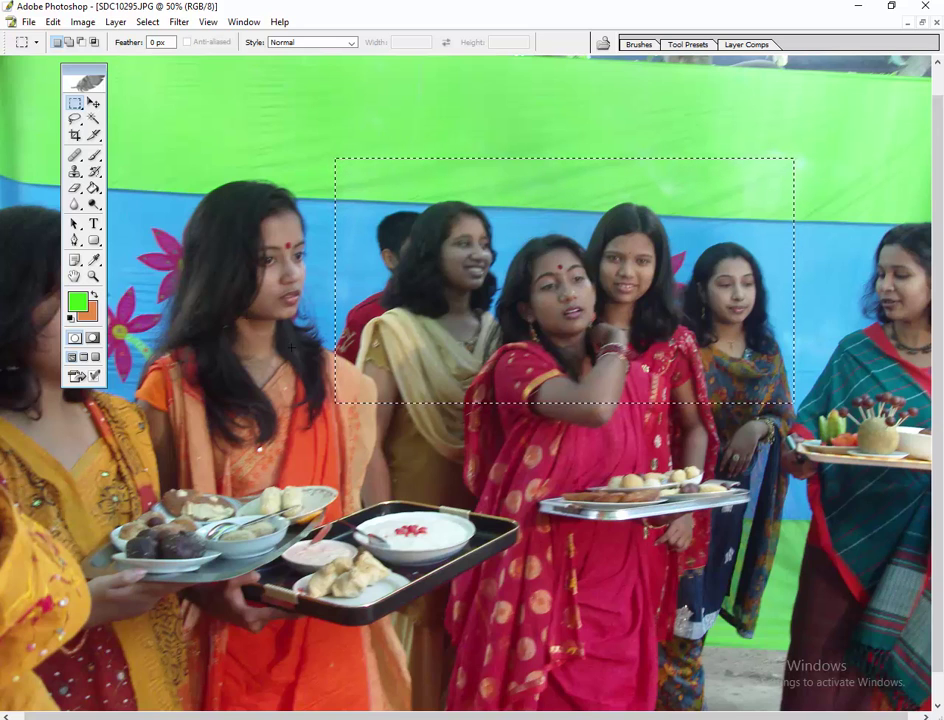
pyautogui.click(145, 141)
pyautogui.moveTo(145, 141); pyautogui.dragTo(166, 165)
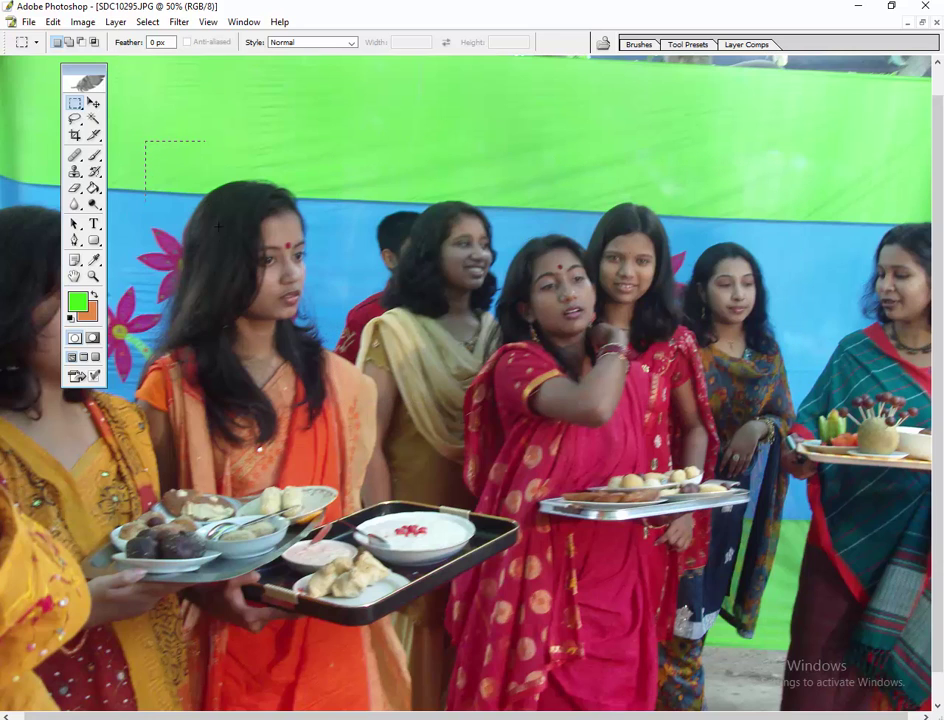
pyautogui.moveTo(218, 227); pyautogui.dragTo(768, 427)
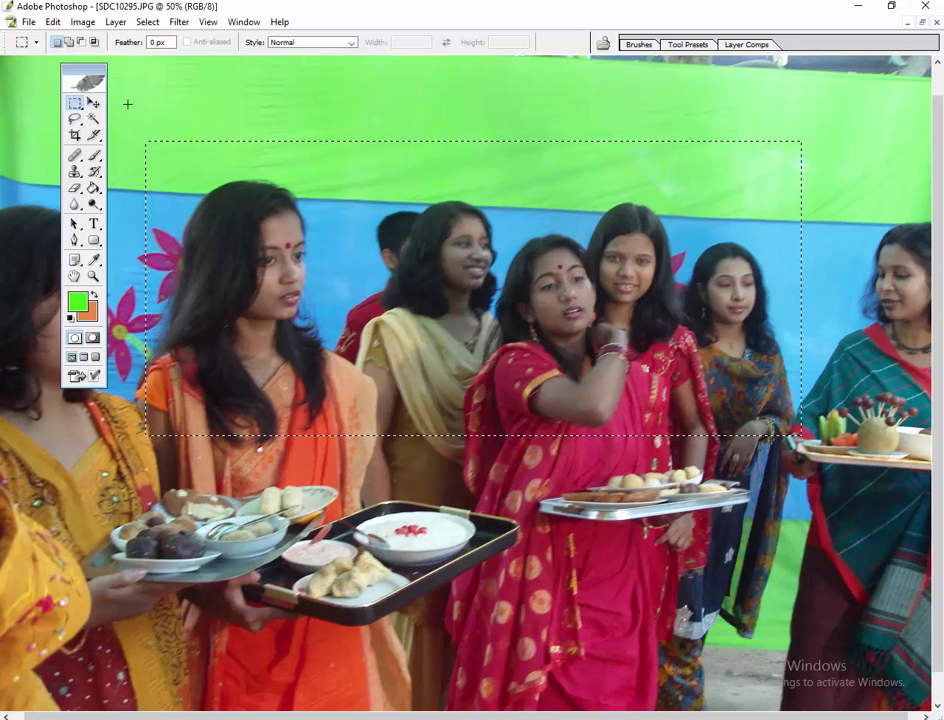
# - Move the selected image area down over the food trays with the Move Tool
pyautogui.click(92, 103)
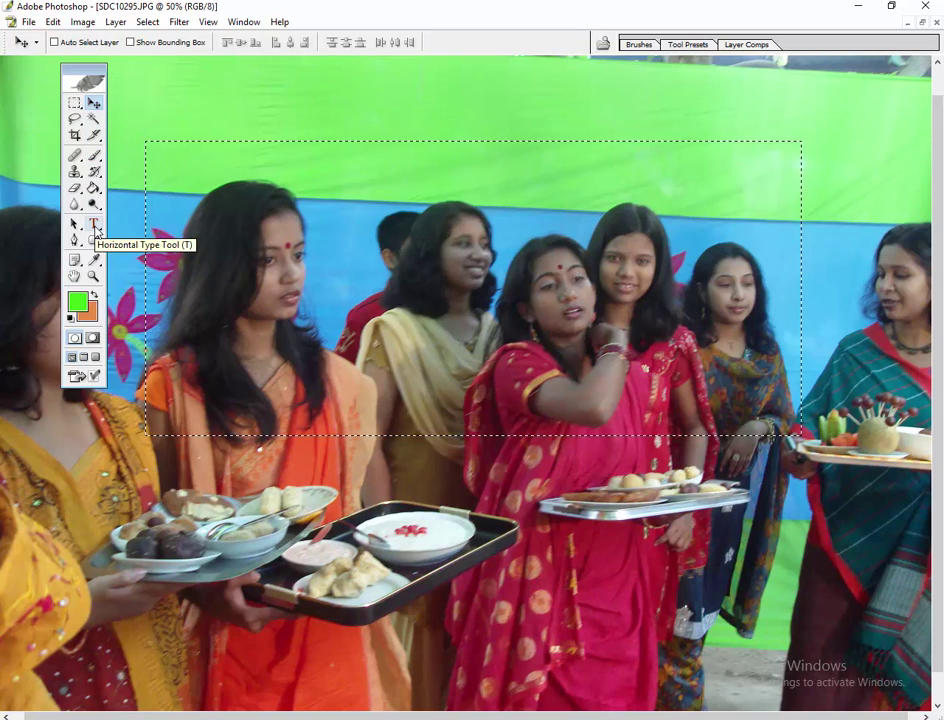
pyautogui.click(94, 224)
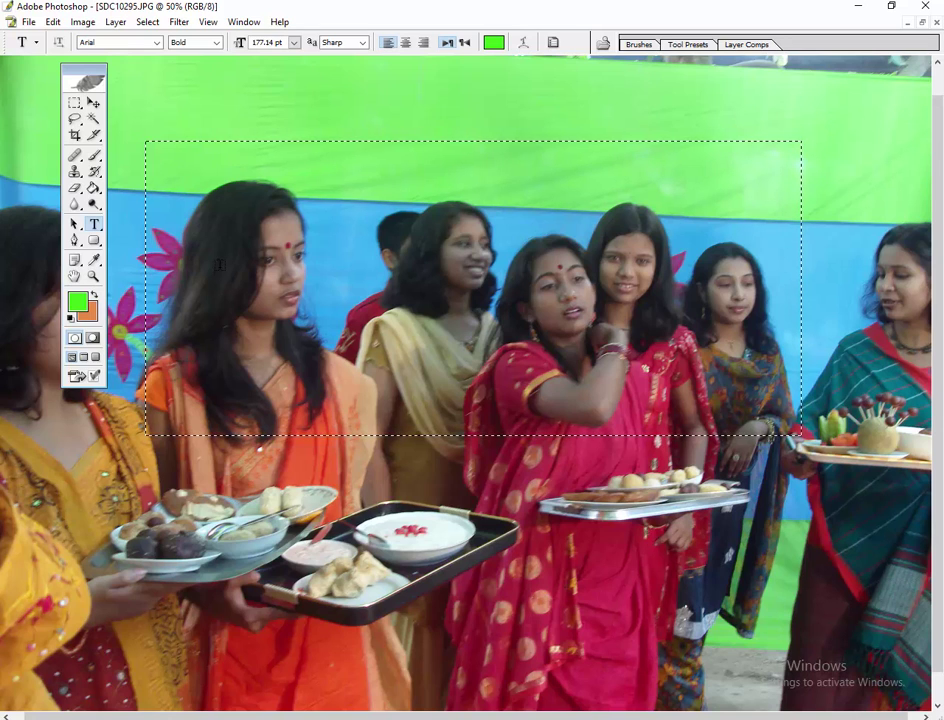
pyautogui.press('v')
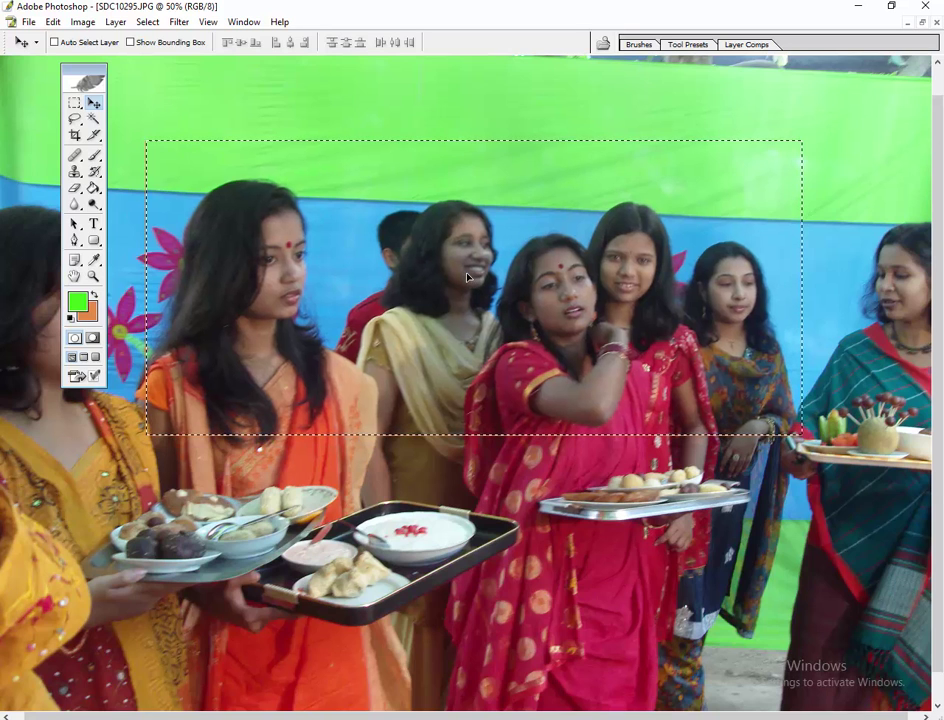
pyautogui.moveTo(465, 279); pyautogui.dragTo(405, 523)
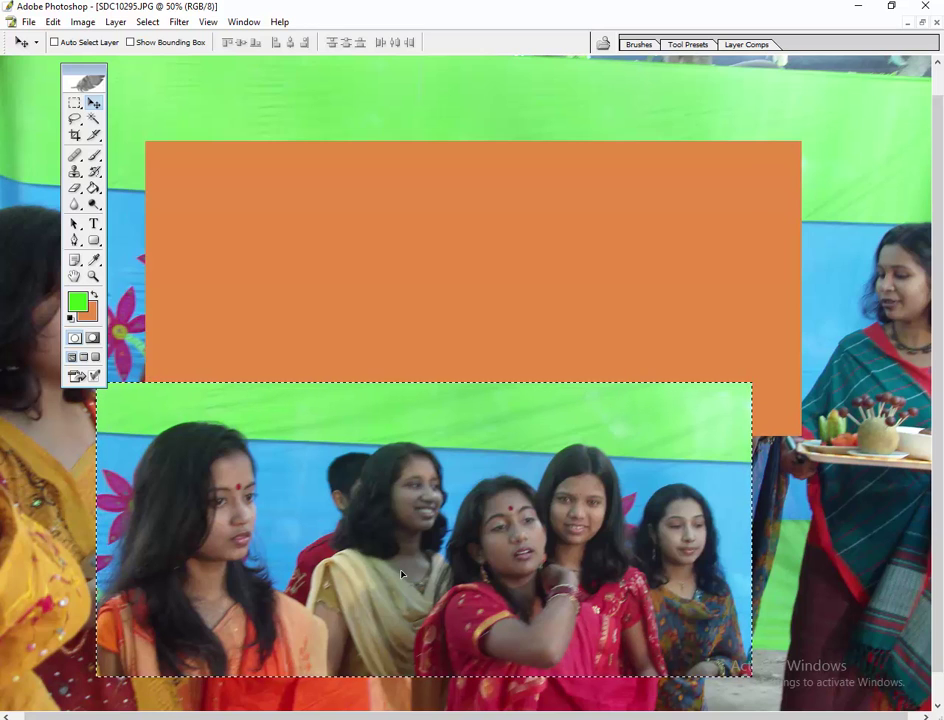
# - Place two copies of the moved area elsewhere on the photo, and undo both copies and the original move
pyautogui.moveTo(402, 574); pyautogui.dragTo(406, 273)
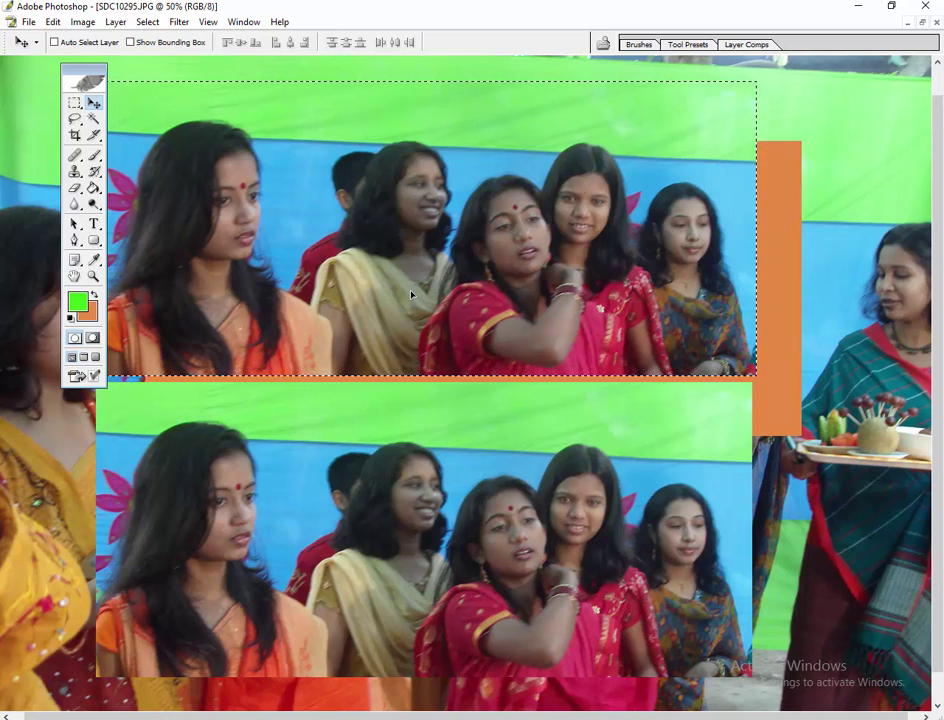
pyautogui.moveTo(410, 296); pyautogui.dragTo(598, 481)
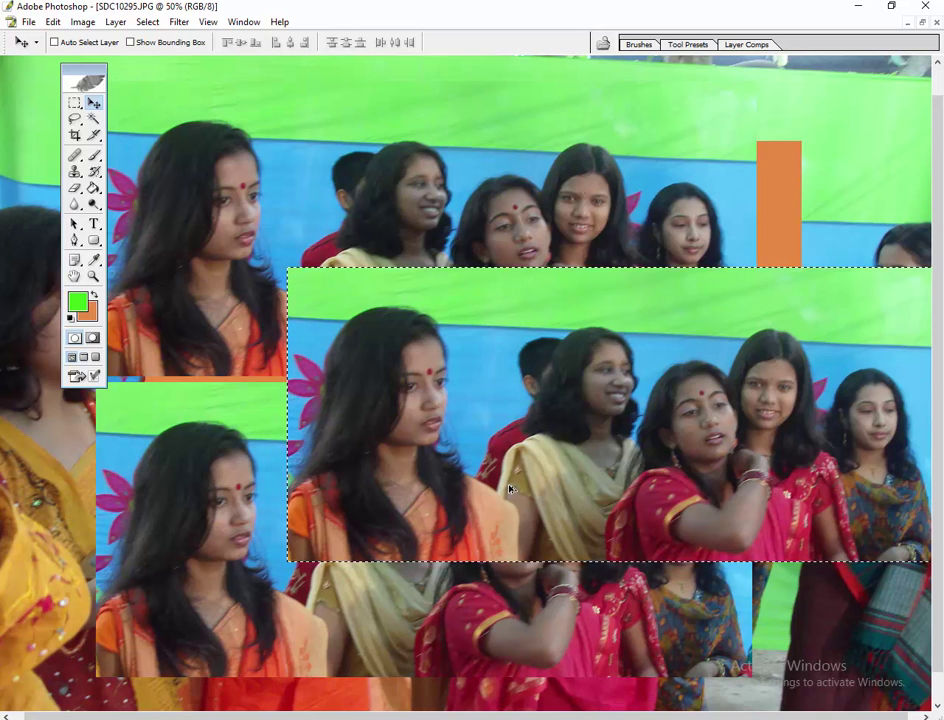
pyautogui.hotkey('ctrl', 'z')
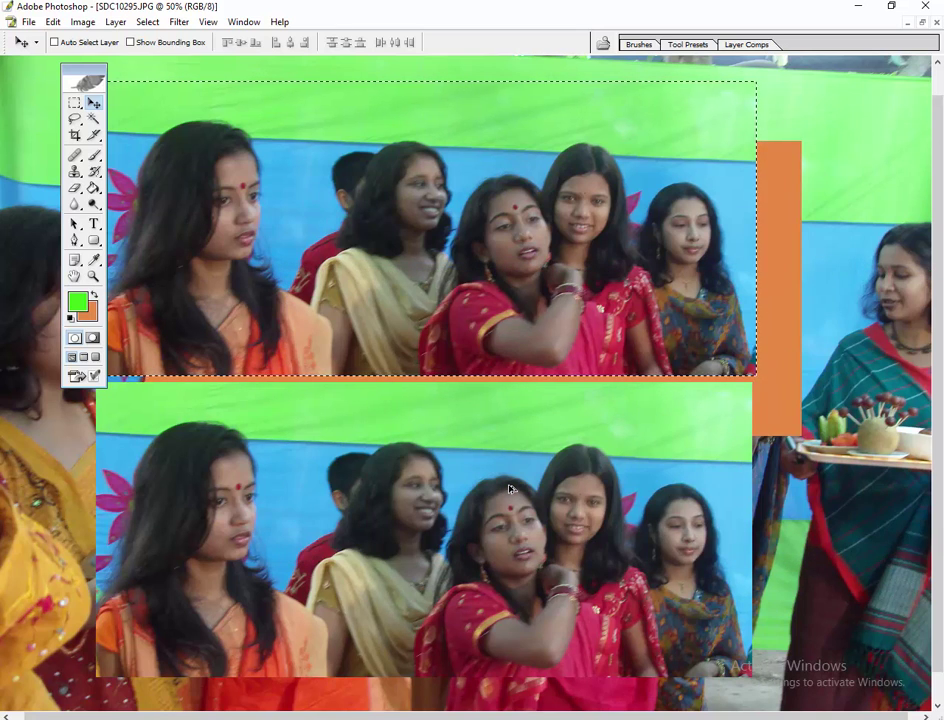
pyautogui.hotkey('ctrl', 'z')
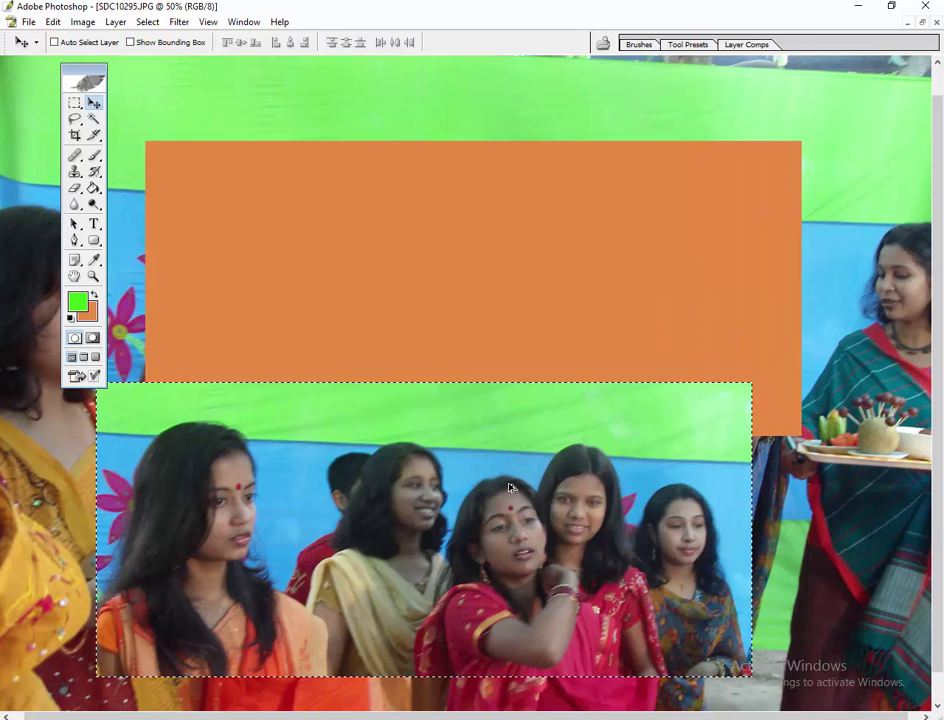
pyautogui.hotkey('ctrl', 'z')
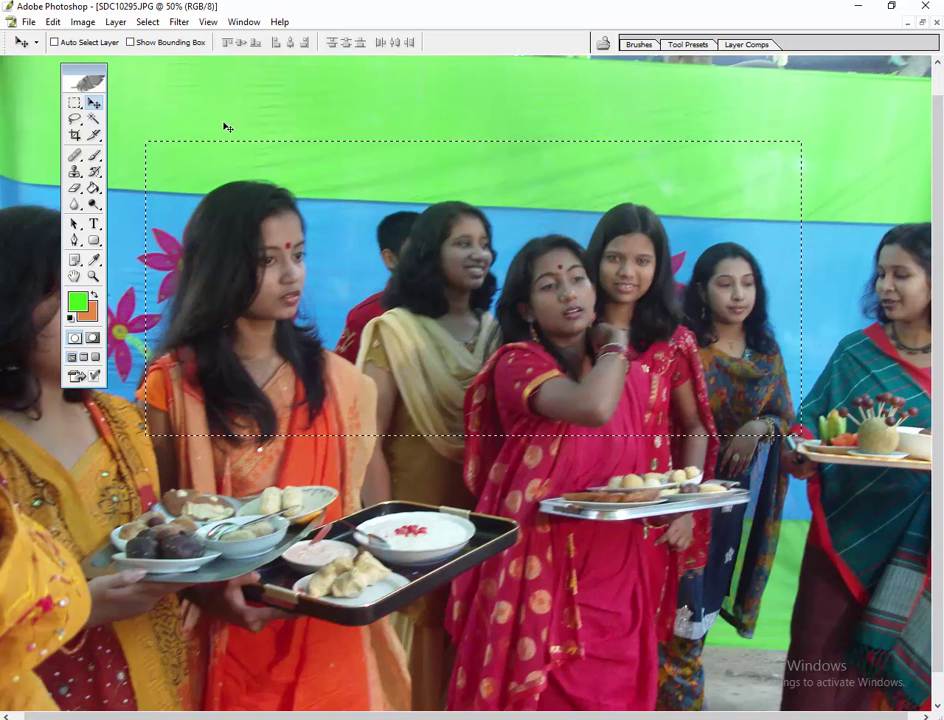
# - Extend the rectangular selection with Add to selection by including rectangular areas below it over the trays and red sari
pyautogui.click(75, 104)
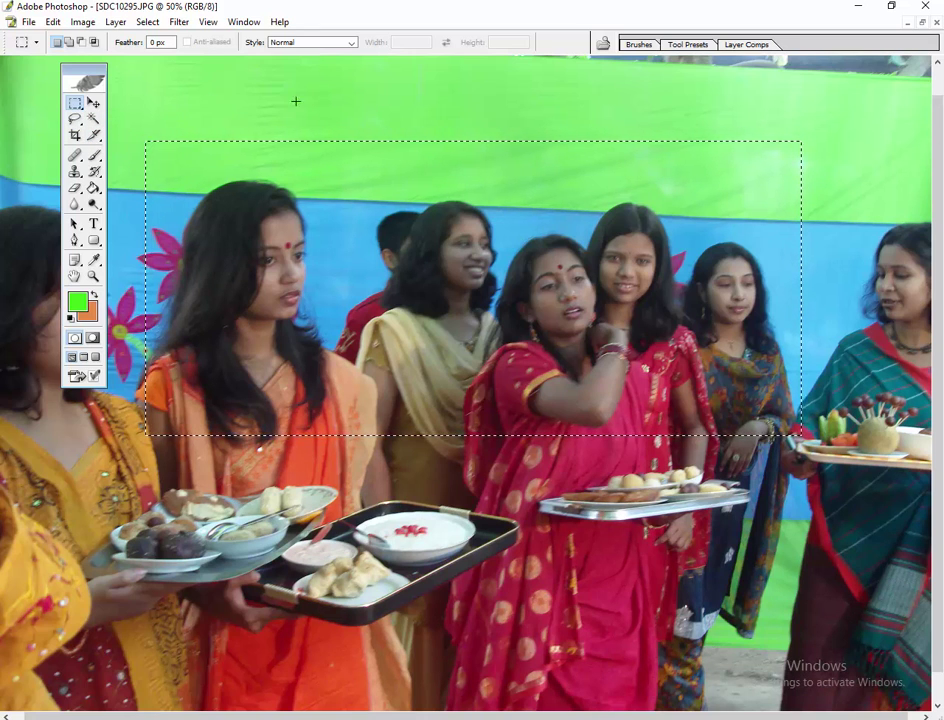
pyautogui.click(67, 44)
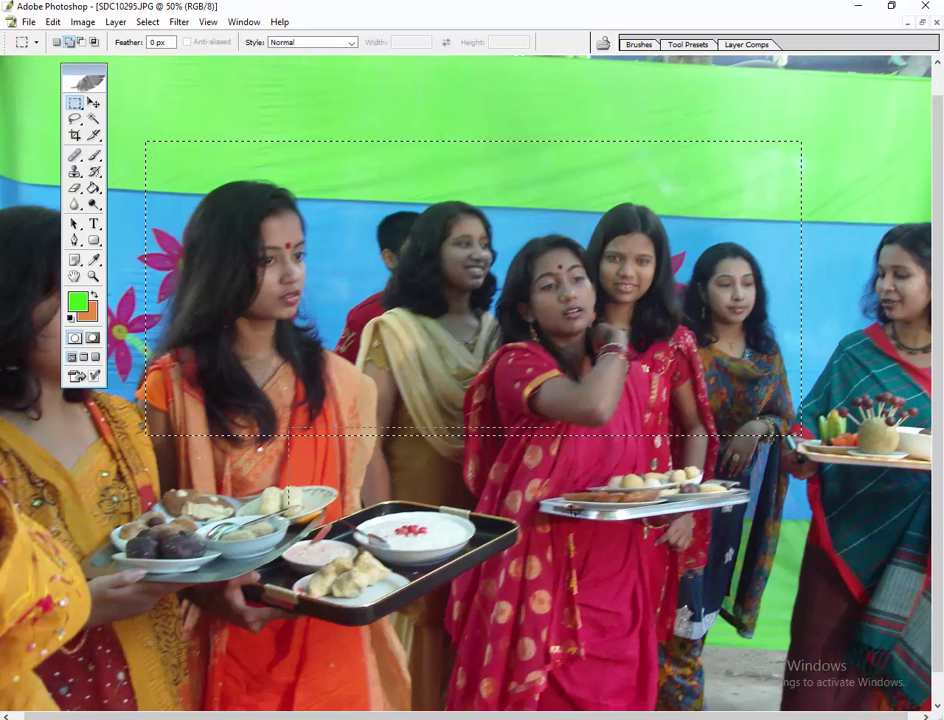
pyautogui.moveTo(631, 539); pyautogui.dragTo(631, 540)
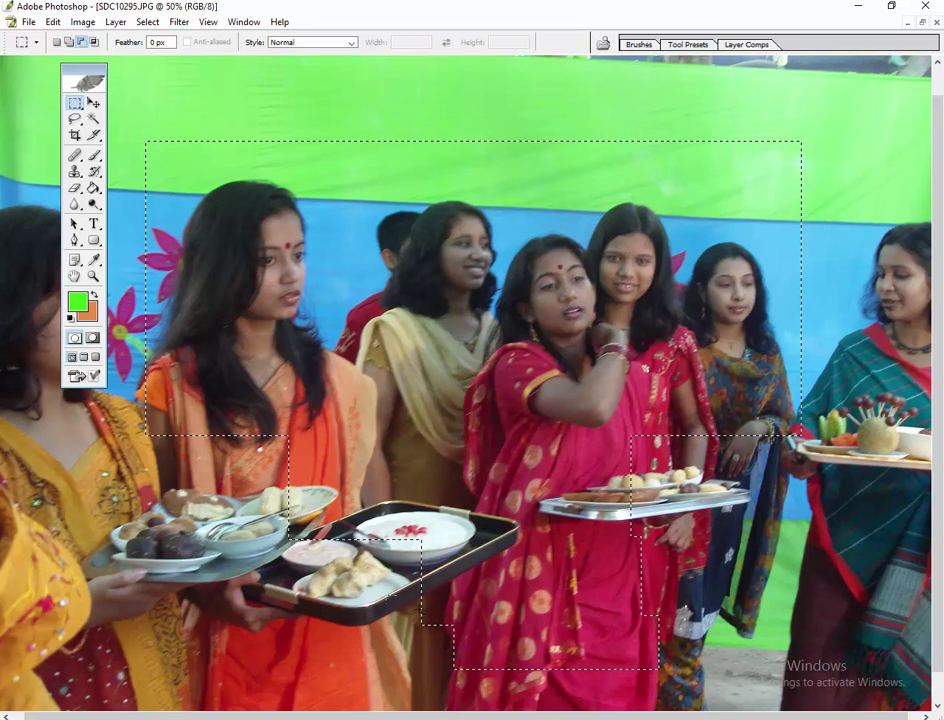
# - Subtract the protruding lower areas from the selection with overlapping rectangles, trimming it back to one plain rectangle
pyautogui.moveTo(573, 691); pyautogui.dragTo(676, 704)
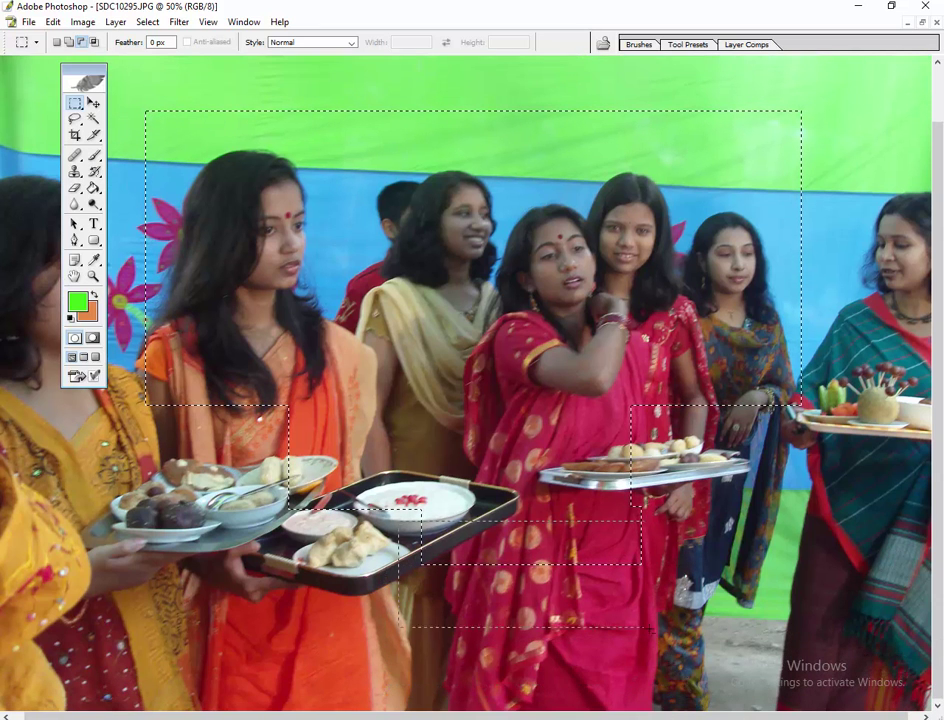
pyautogui.moveTo(651, 630); pyautogui.dragTo(652, 630)
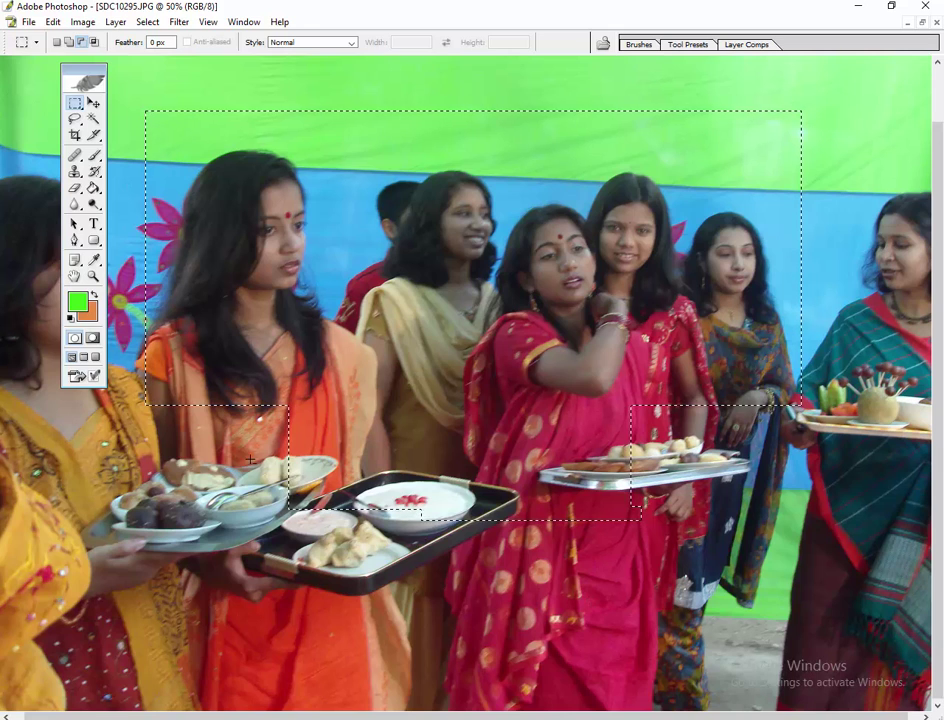
pyautogui.moveTo(250, 461); pyautogui.dragTo(680, 595)
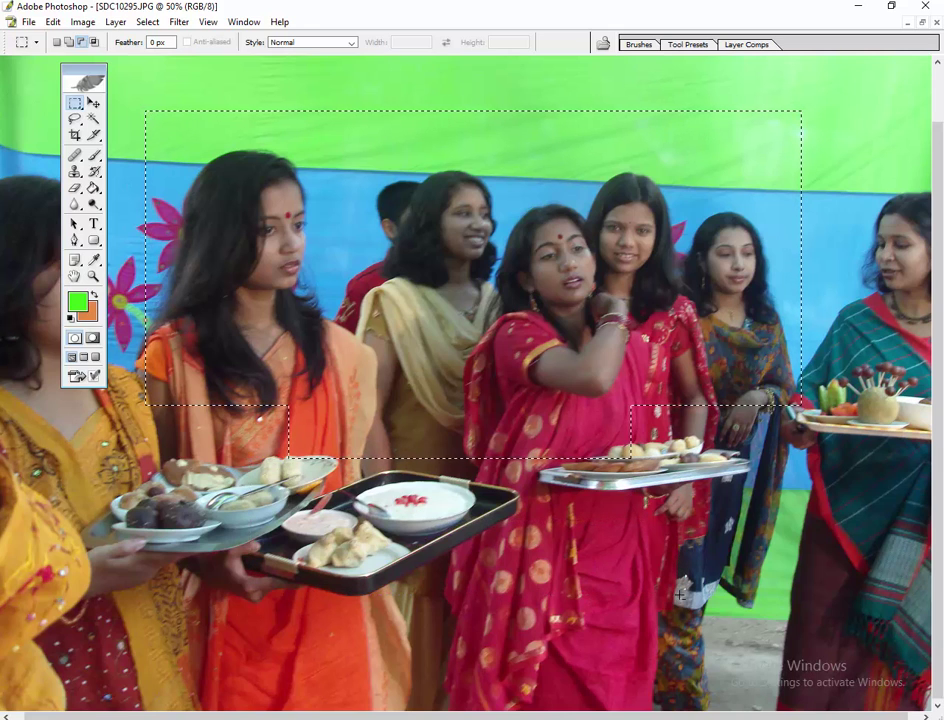
pyautogui.moveTo(222, 458); pyautogui.dragTo(666, 558)
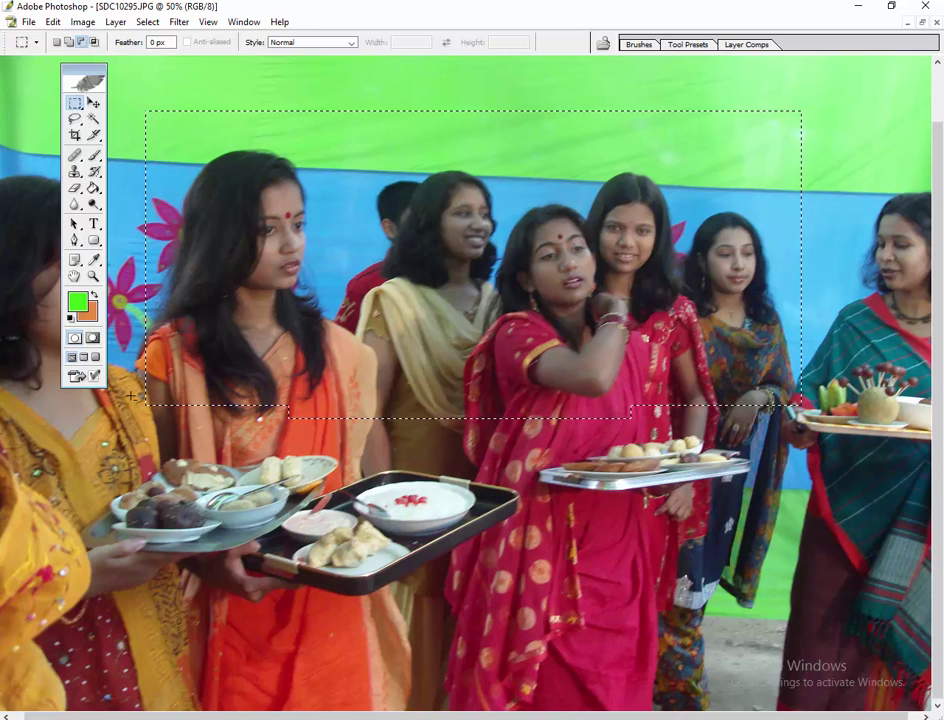
pyautogui.moveTo(130, 396); pyautogui.dragTo(845, 521)
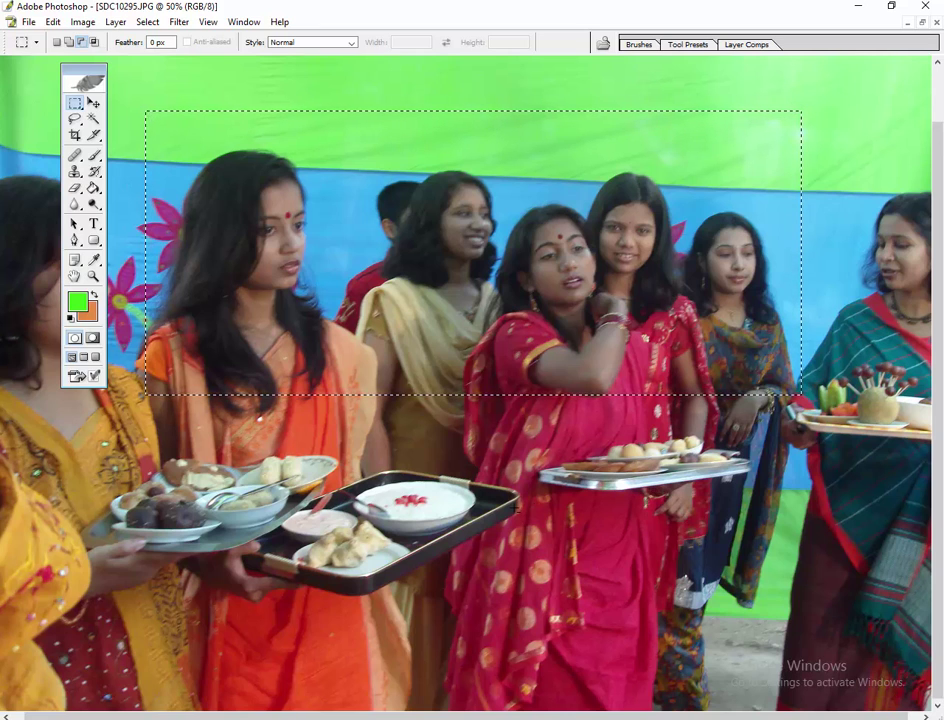
pyautogui.click(82, 46)
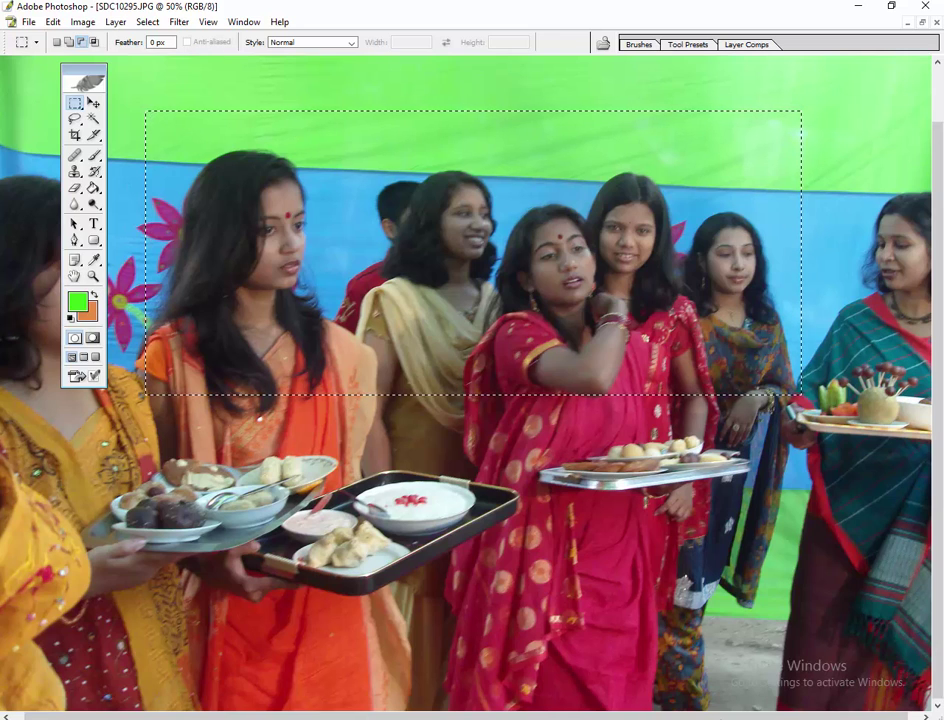
pyautogui.hotkey('alt', 'Tab')
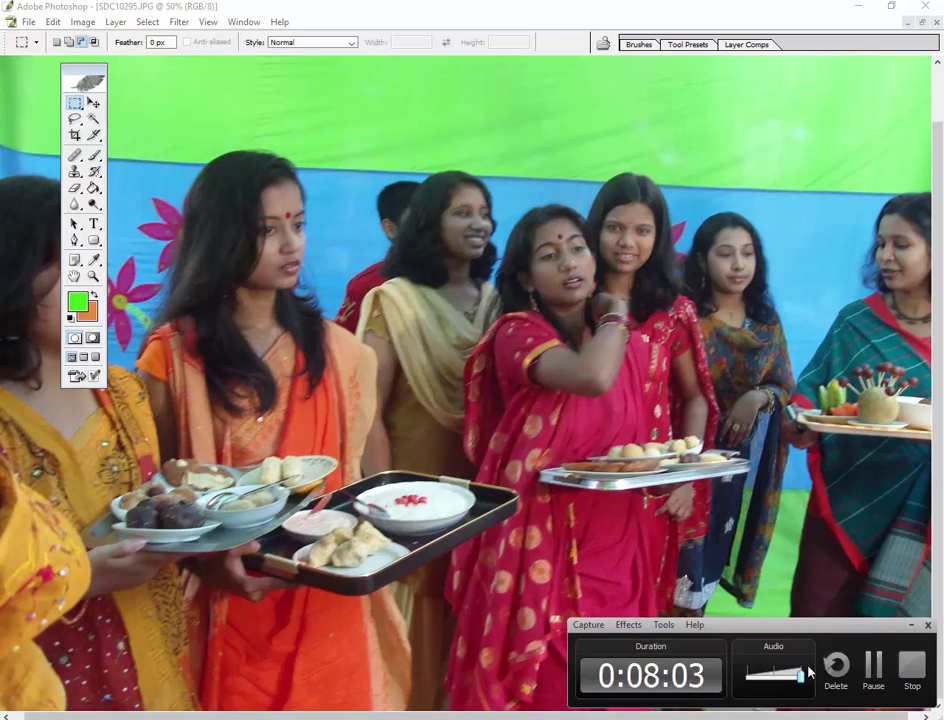